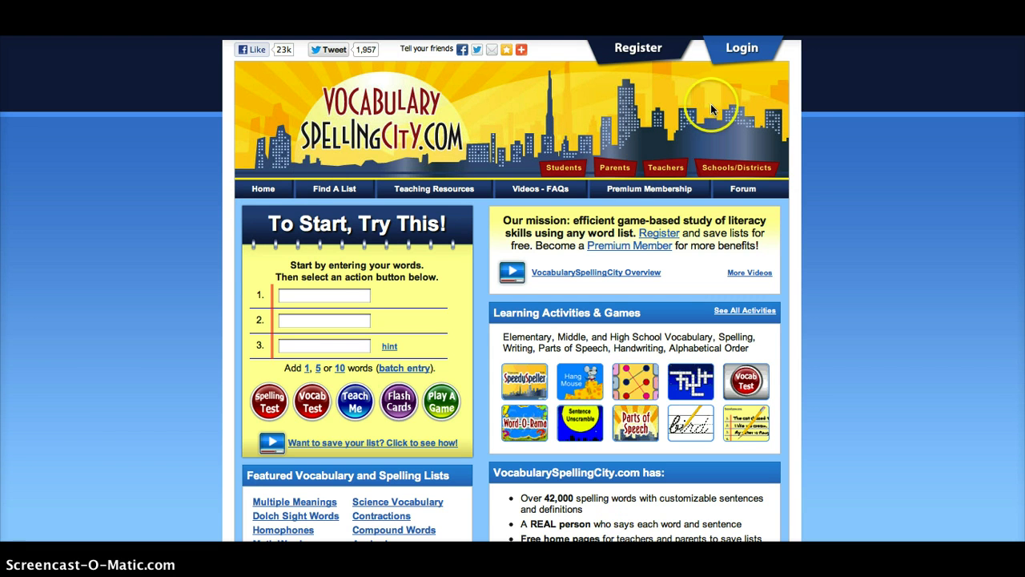
# - Open the registration form and enter the teacher's first name, last name and a username
pyautogui.click(624, 49)
pyautogui.click(639, 49)
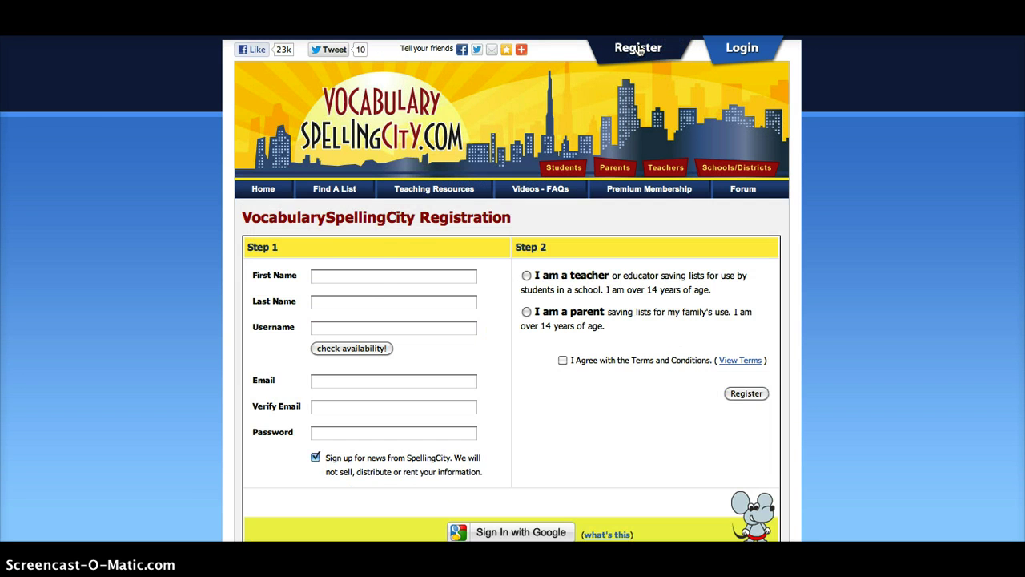
pyautogui.click(355, 279)
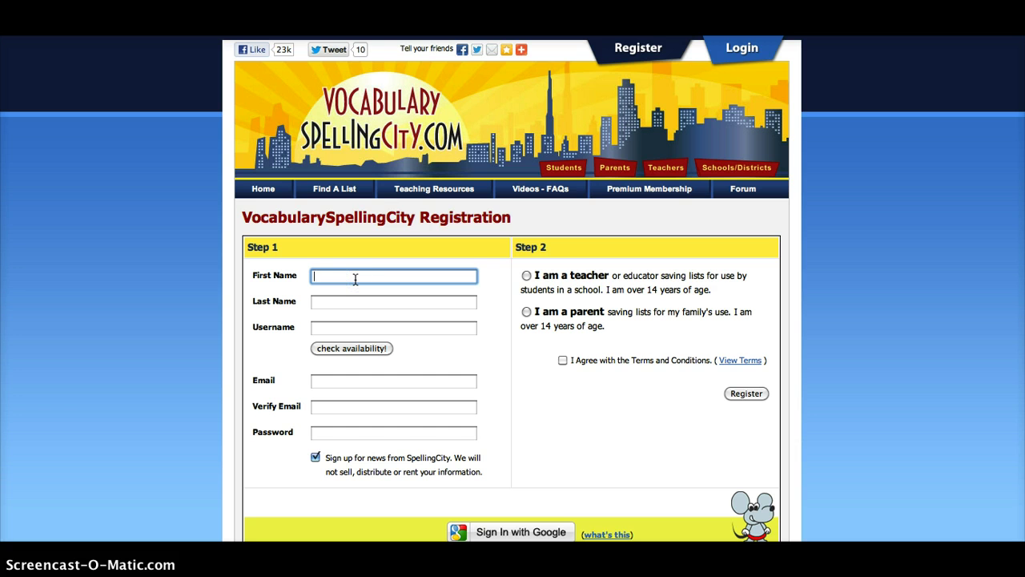
pyautogui.press('Tab')
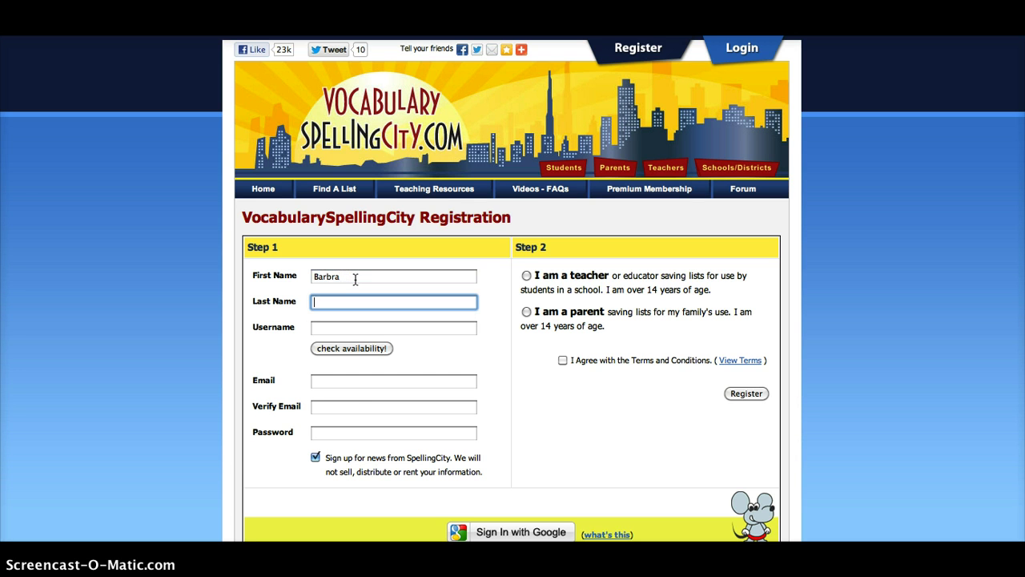
pyautogui.press('Tab')
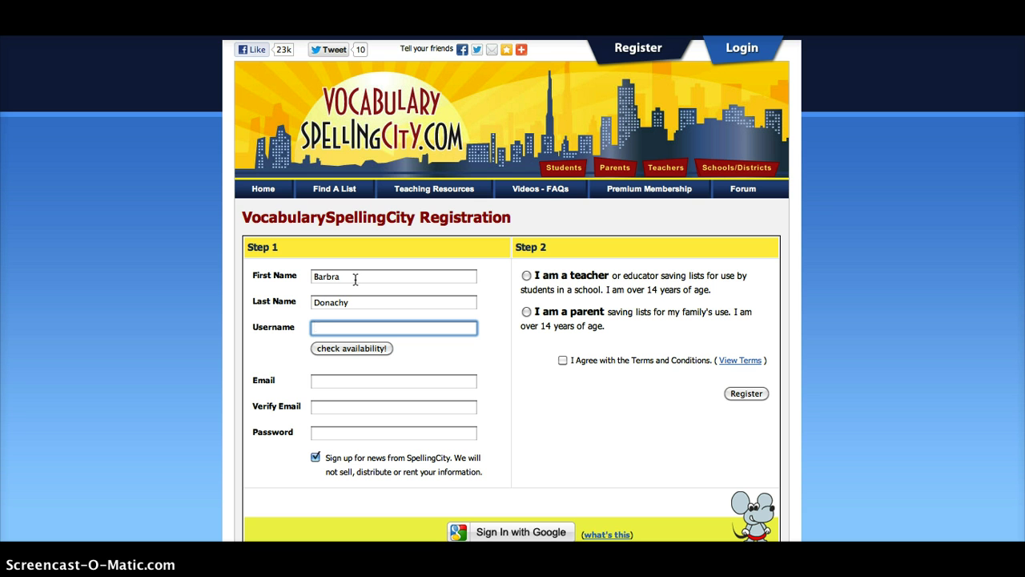
pyautogui.write('TeacherBarbra')
# - Enter and verify the e-mail address, set the account password, and untick the news sign-up
pyautogui.click(339, 381)
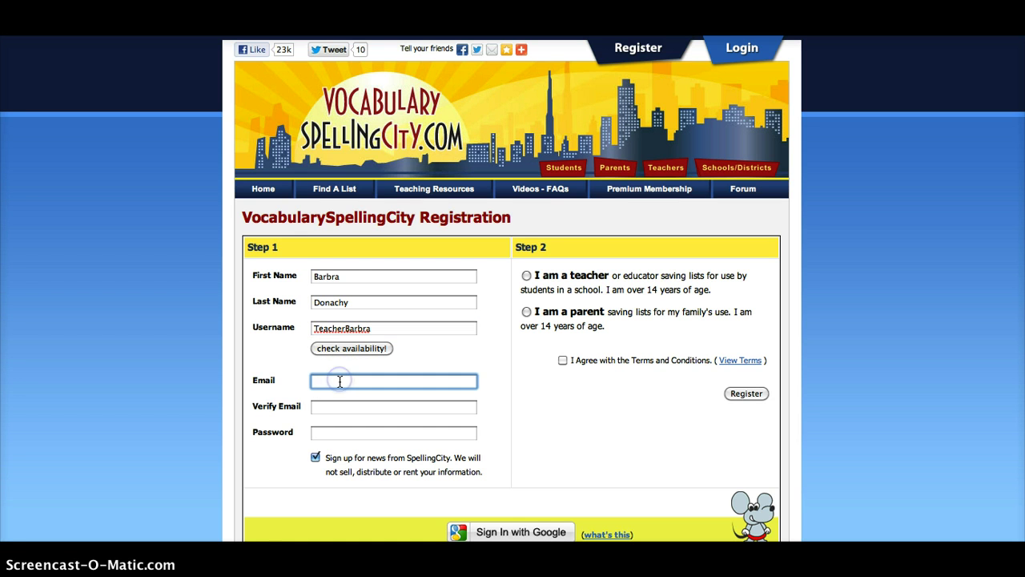
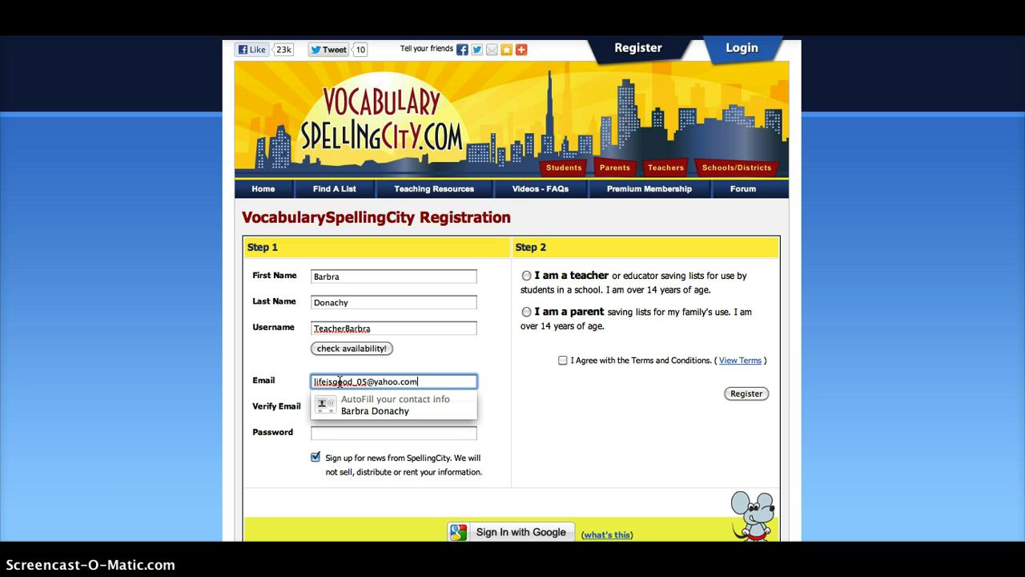
pyautogui.press('Tab')
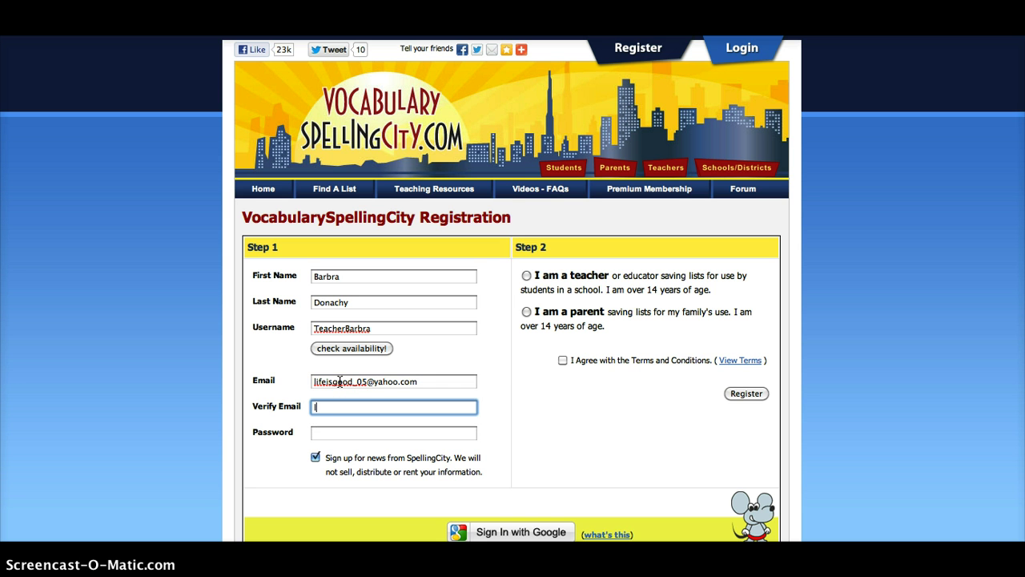
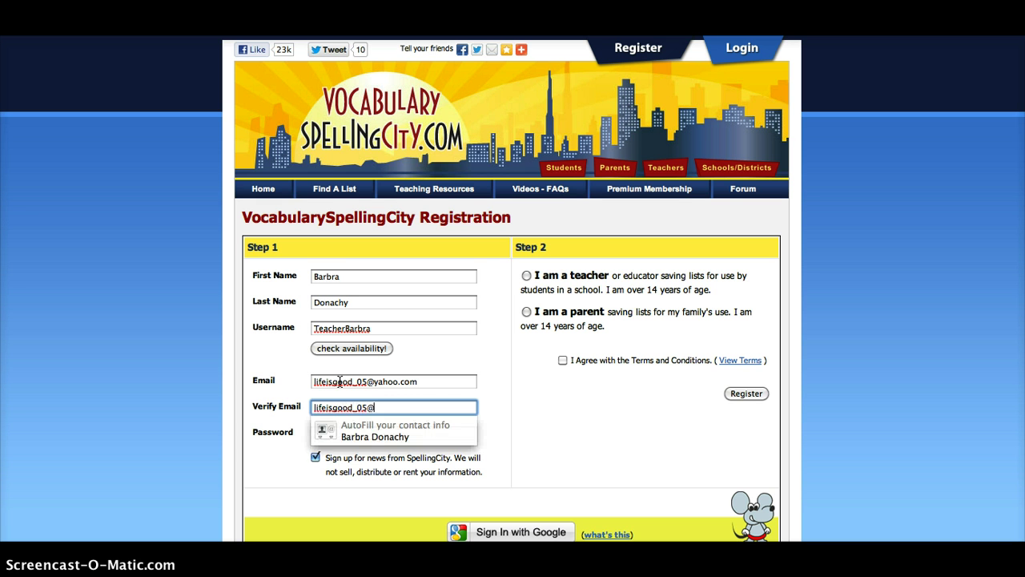
pyautogui.click(425, 438)
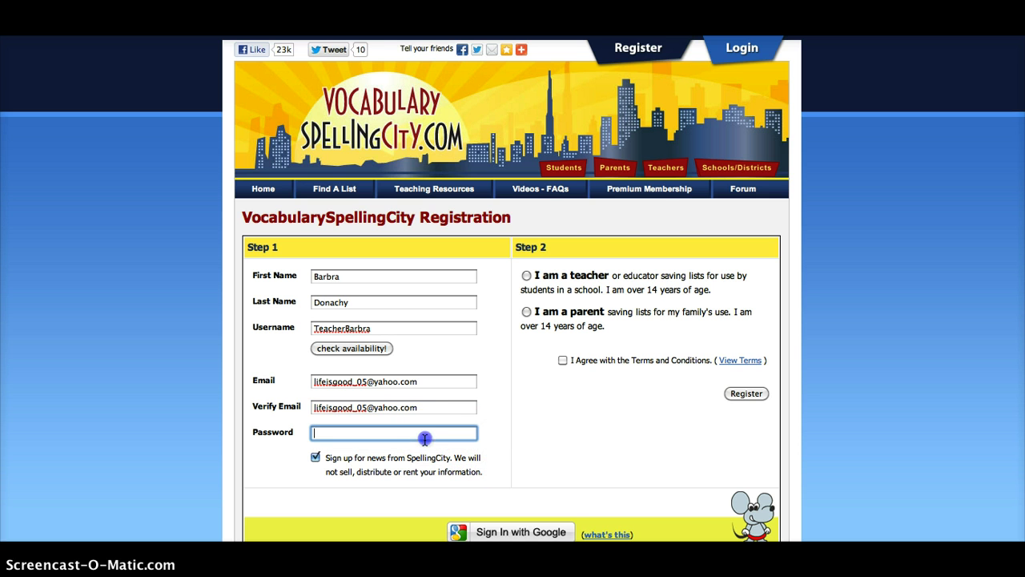
pyautogui.write('•••••••••')
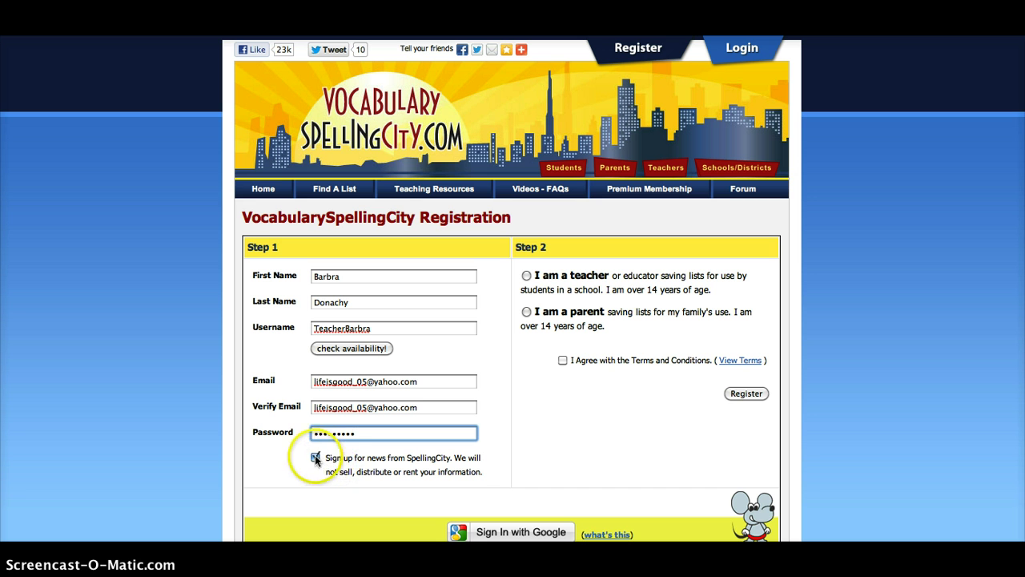
pyautogui.click(316, 458)
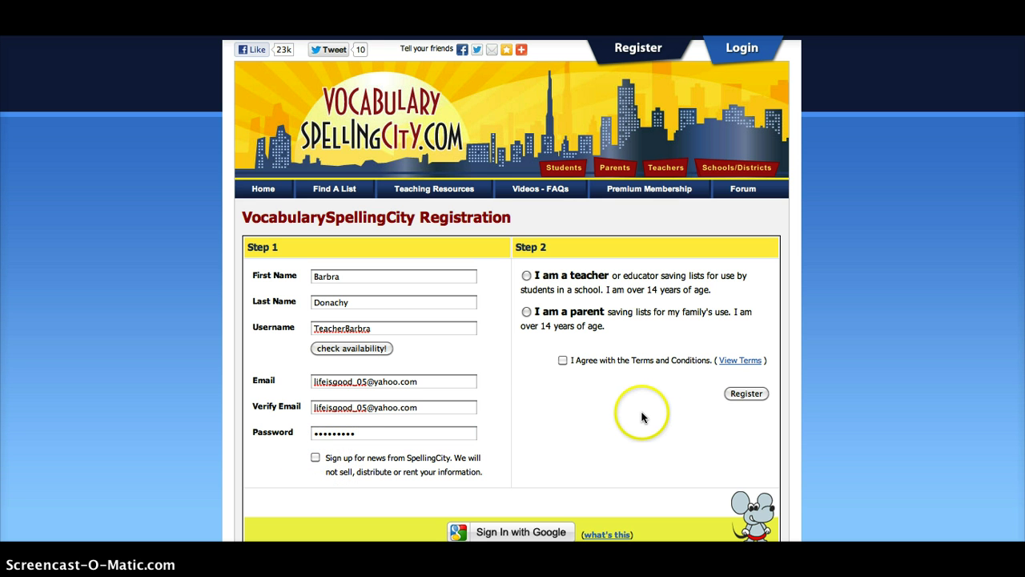
# - Register as a teacher and select Tikigaq School, found by zip code 99766
pyautogui.click(527, 277)
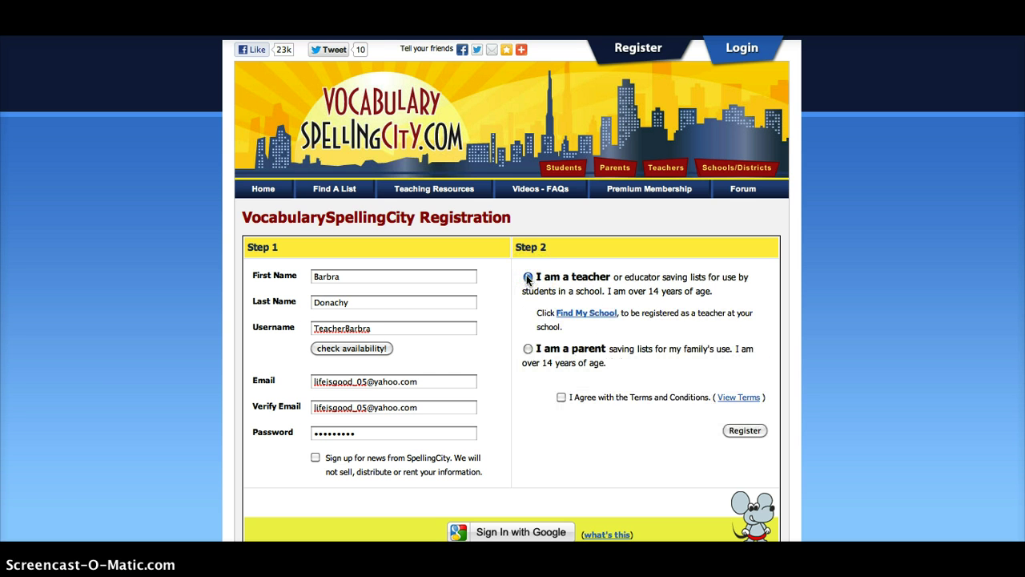
pyautogui.click(580, 313)
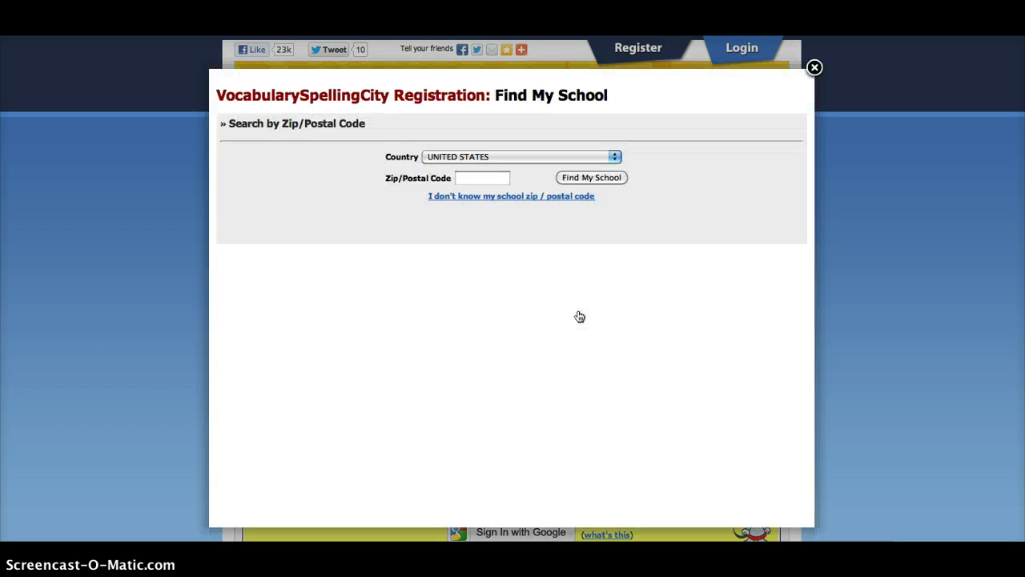
pyautogui.click(495, 178)
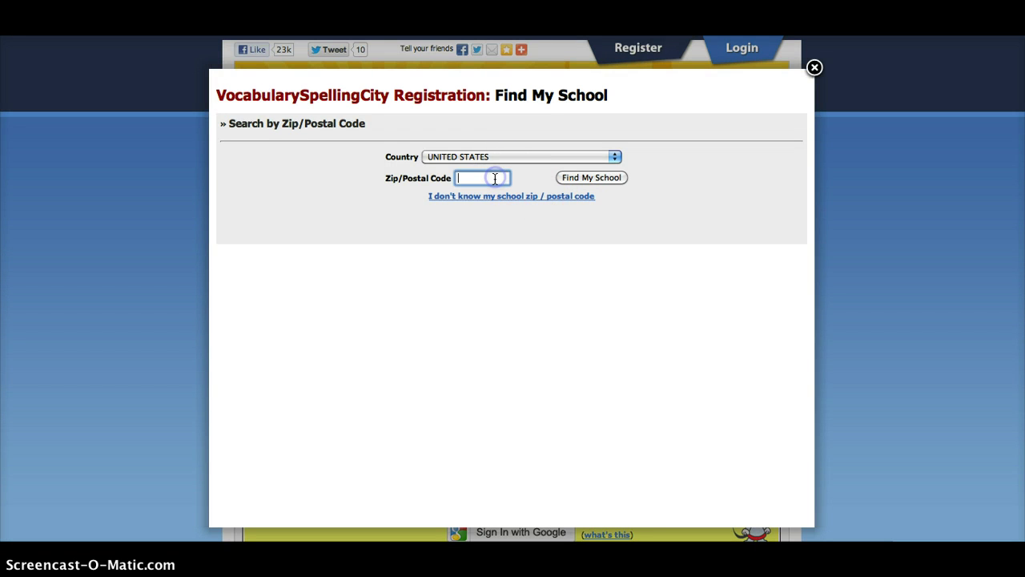
pyautogui.write('99766')
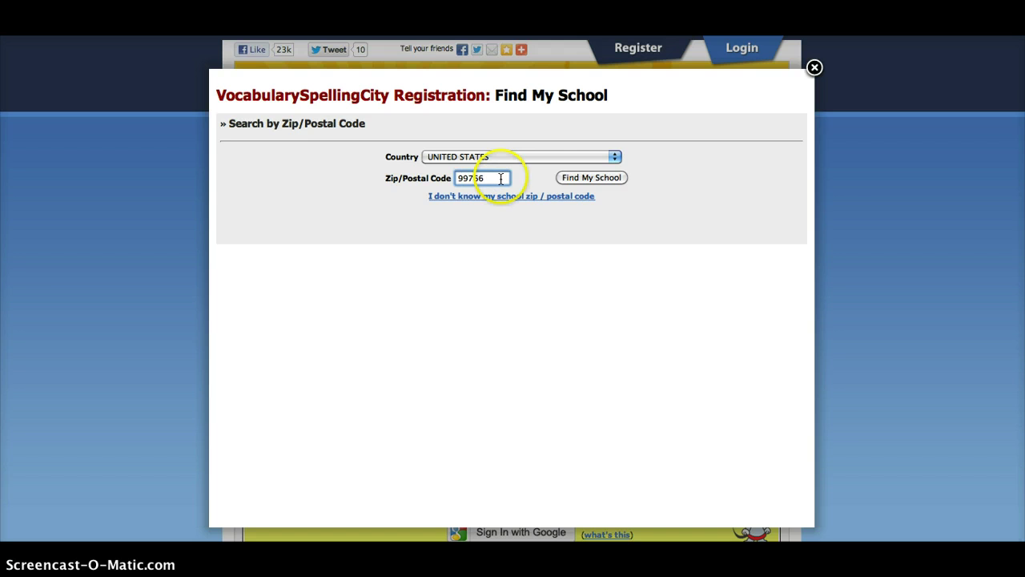
pyautogui.click(583, 176)
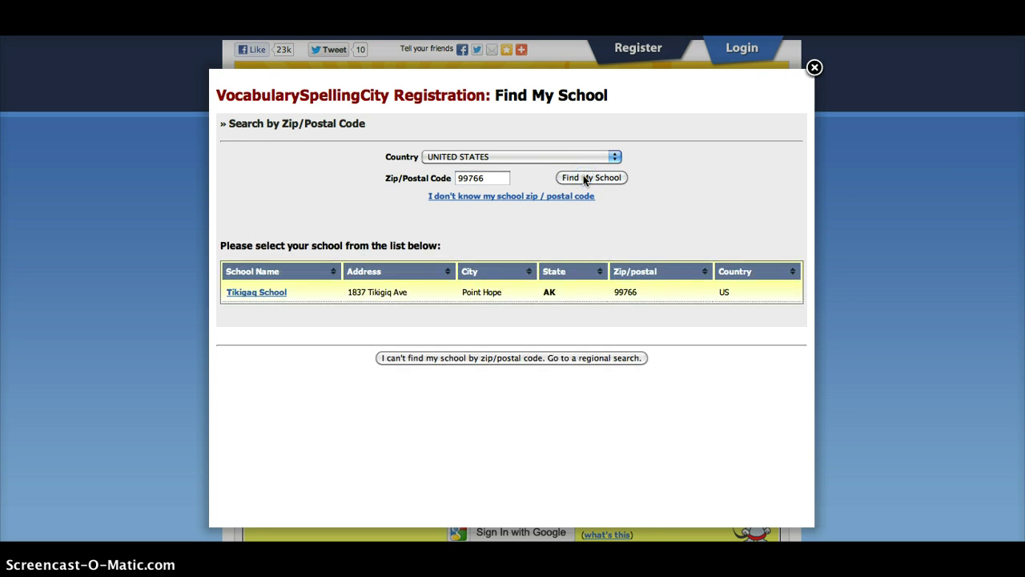
pyautogui.click(257, 292)
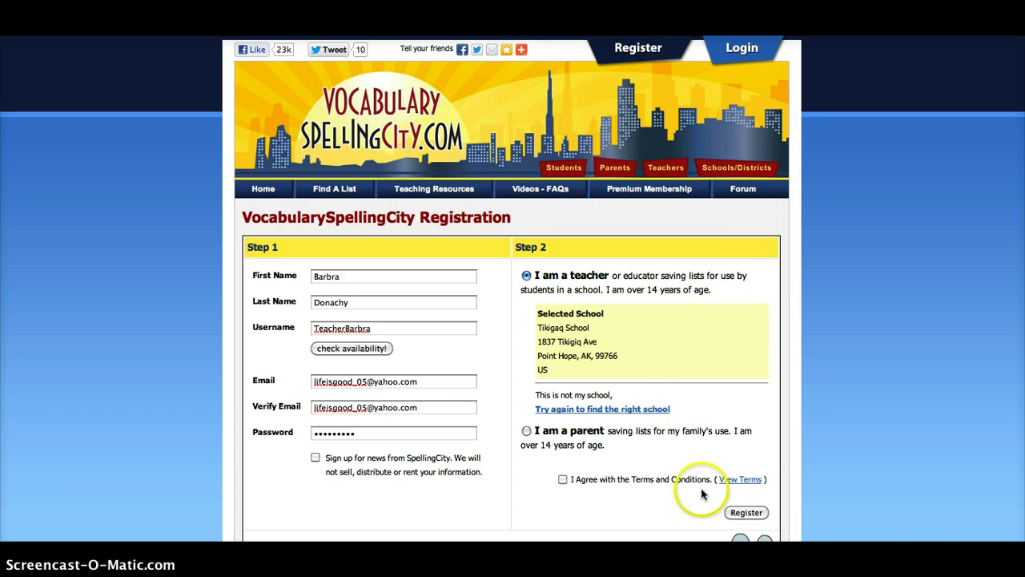
# - Agree to the Terms and Conditions, submit the registration, and stay on the free version
pyautogui.click(562, 479)
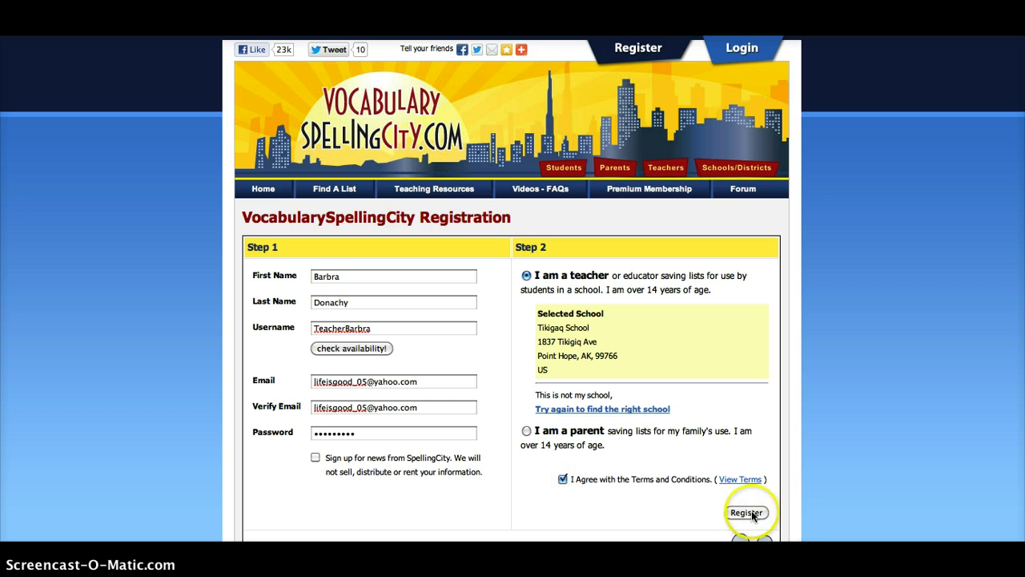
pyautogui.click(749, 515)
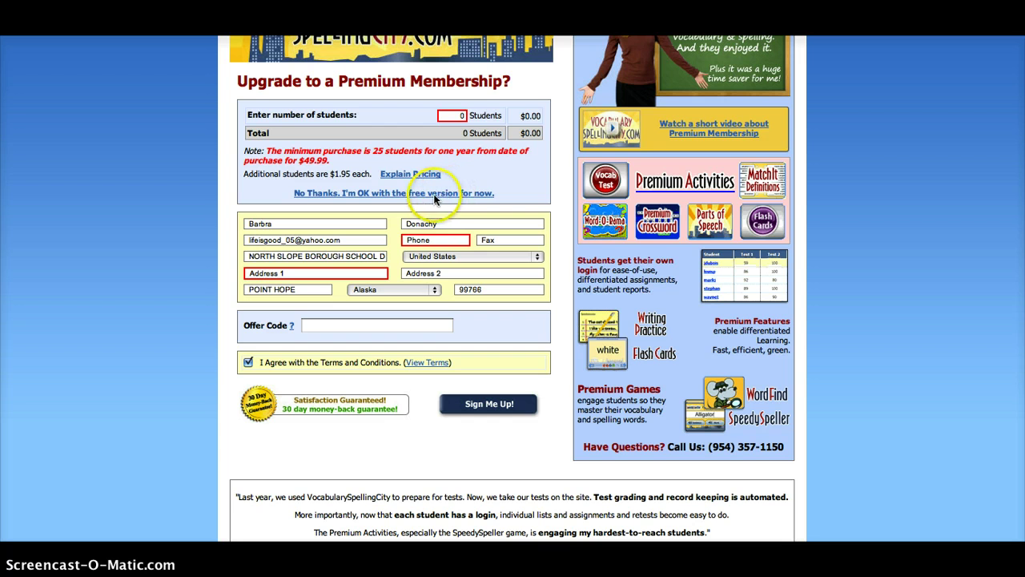
pyautogui.click(412, 194)
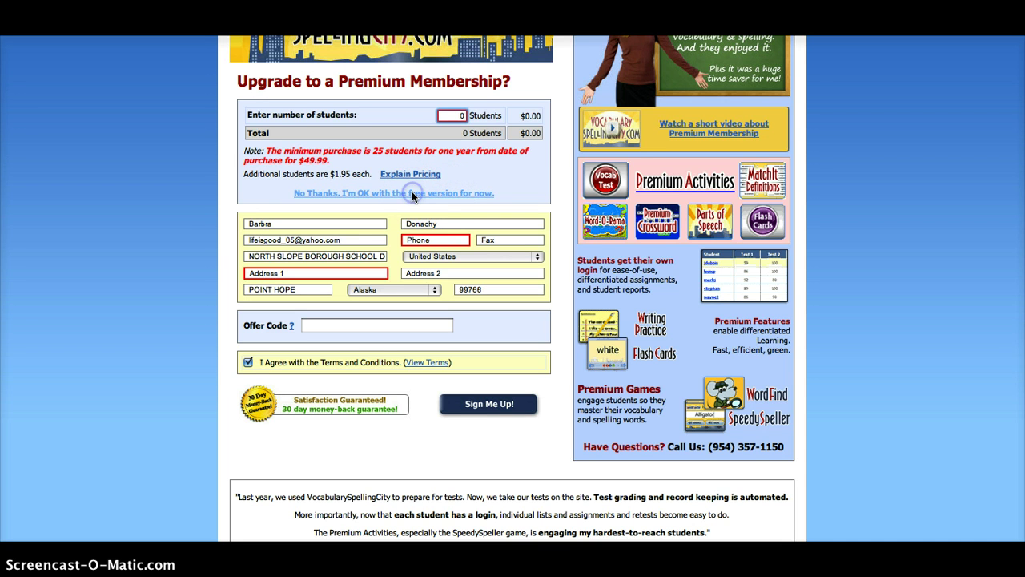
pyautogui.click(412, 195)
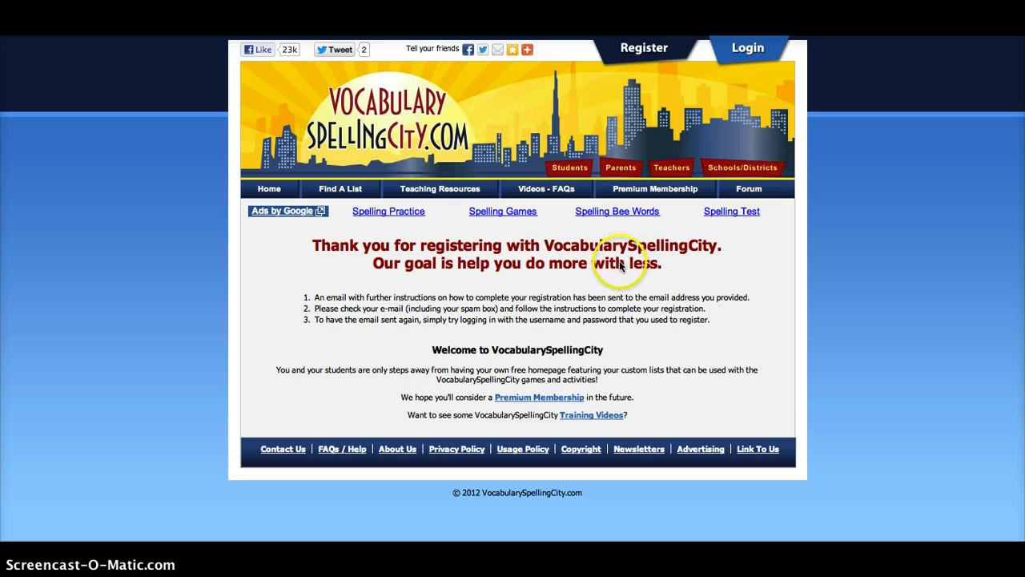
# - Try logging in with the new username and password on the login page
pyautogui.click(744, 50)
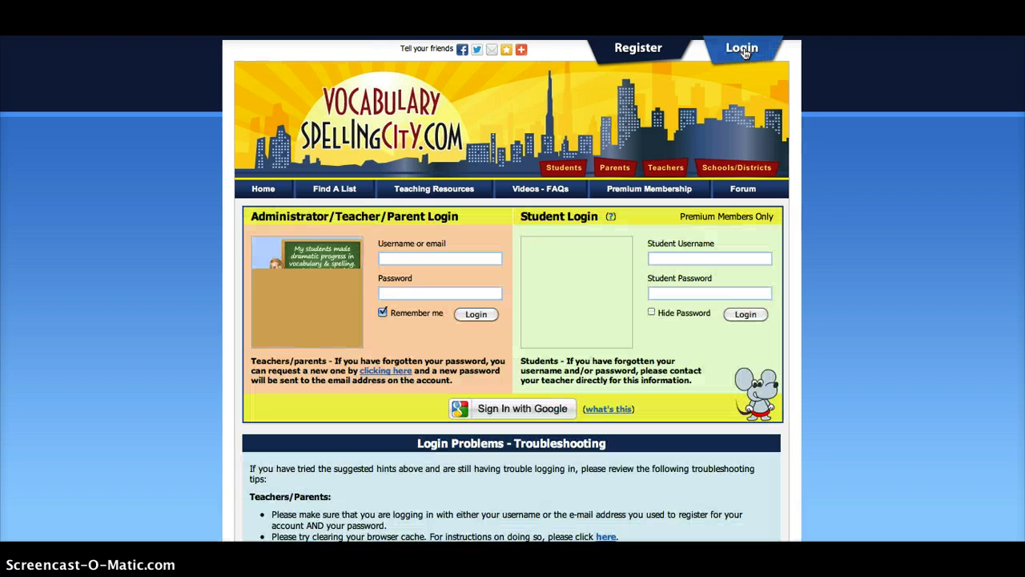
pyautogui.click(454, 262)
pyautogui.write('Tea')
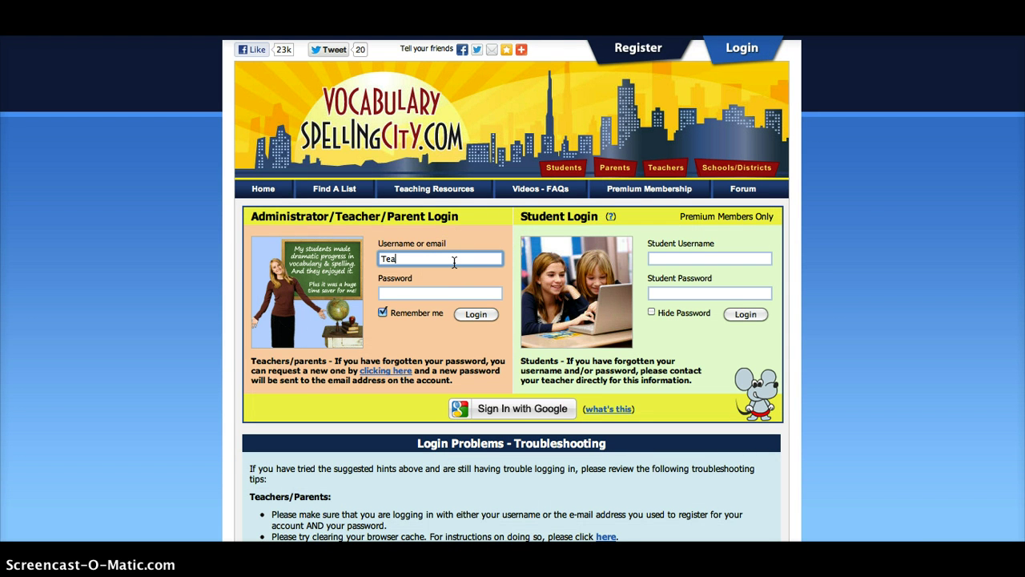
pyautogui.write('cherBarbra')
pyautogui.press('Tab')
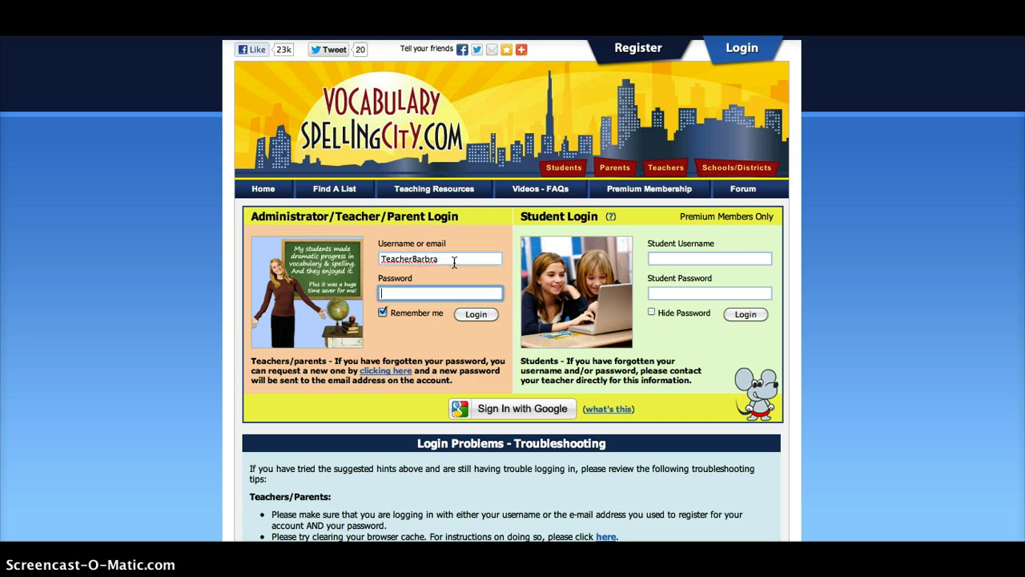
pyautogui.write('••••••••••')
pyautogui.click(480, 314)
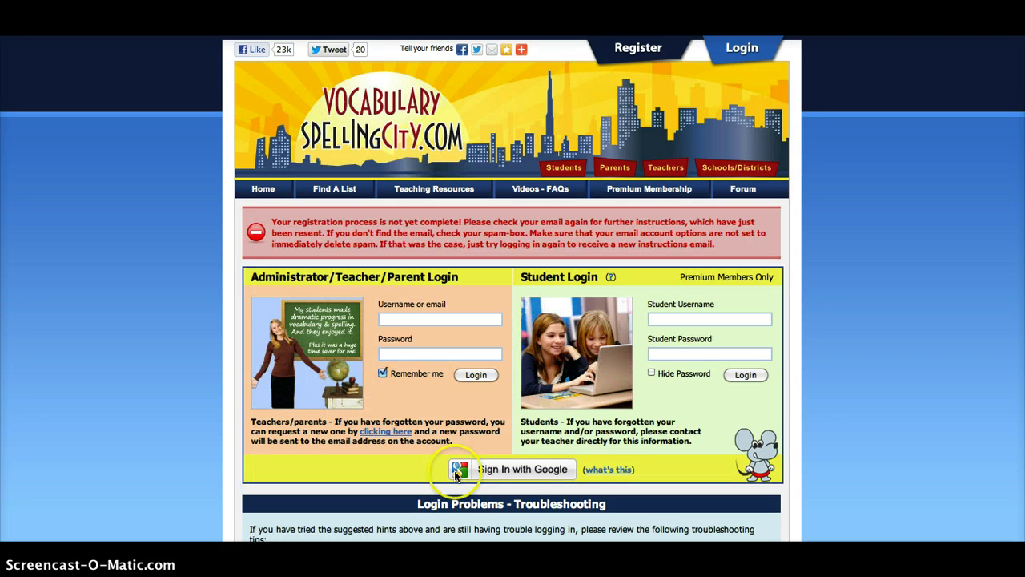
# - Follow the account confirmation link in the Yahoo Mail confirmation e-mail
pyautogui.click(439, 319)
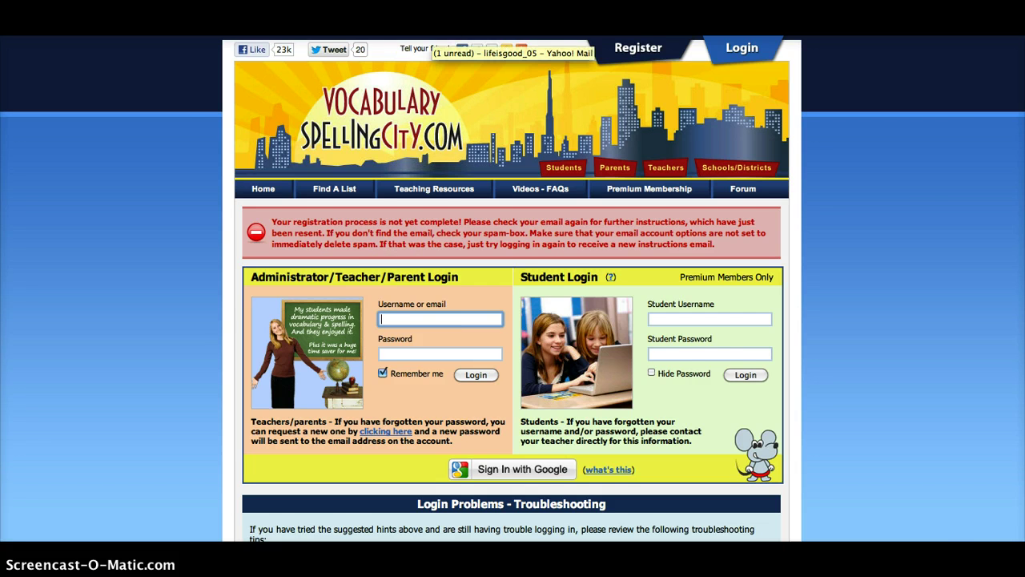
pyautogui.click(433, 34)
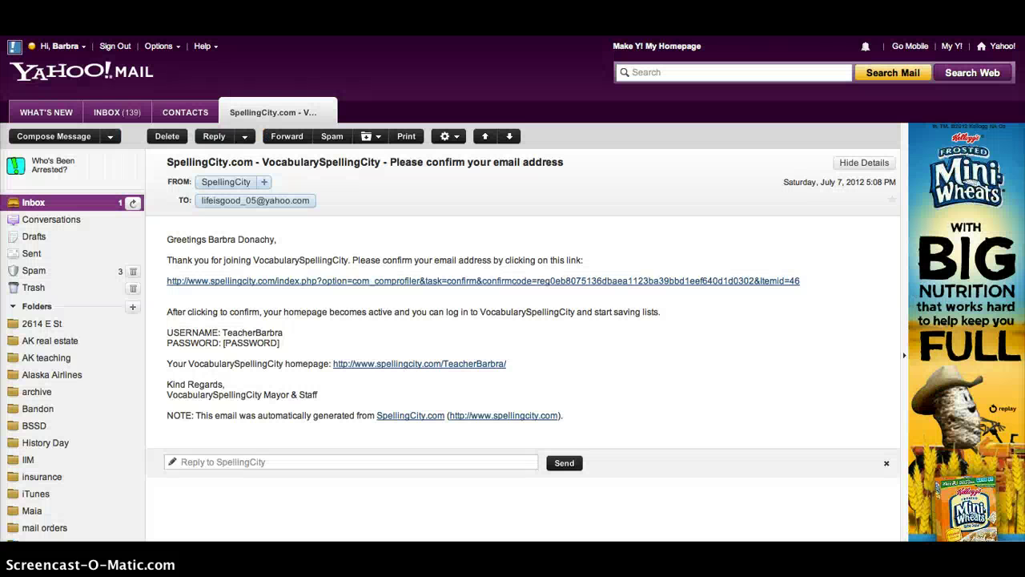
pyautogui.click(247, 283)
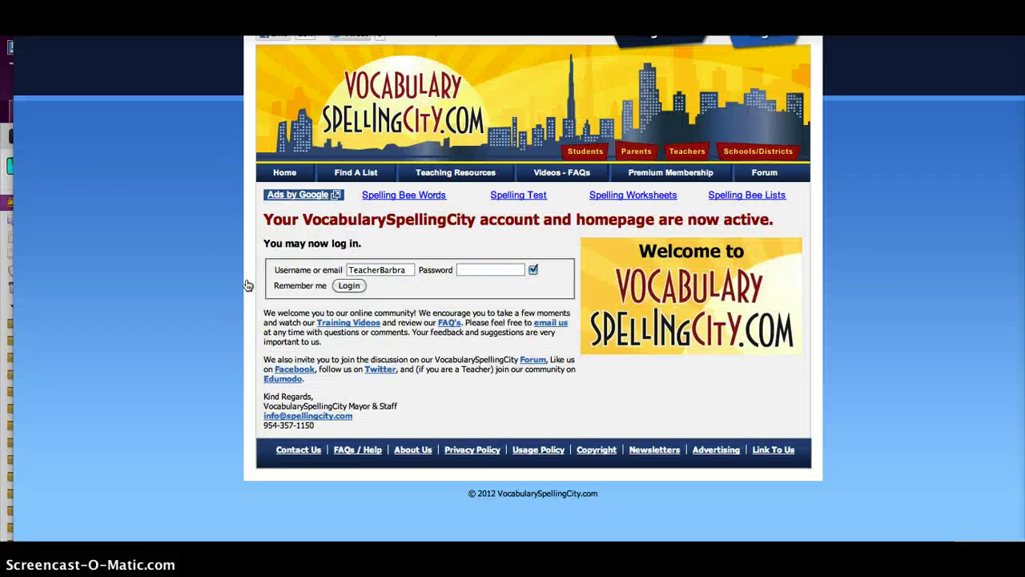
# - Enter the account password and log in to reach the teacher homepage
pyautogui.click(493, 270)
pyautogui.write('••••••')
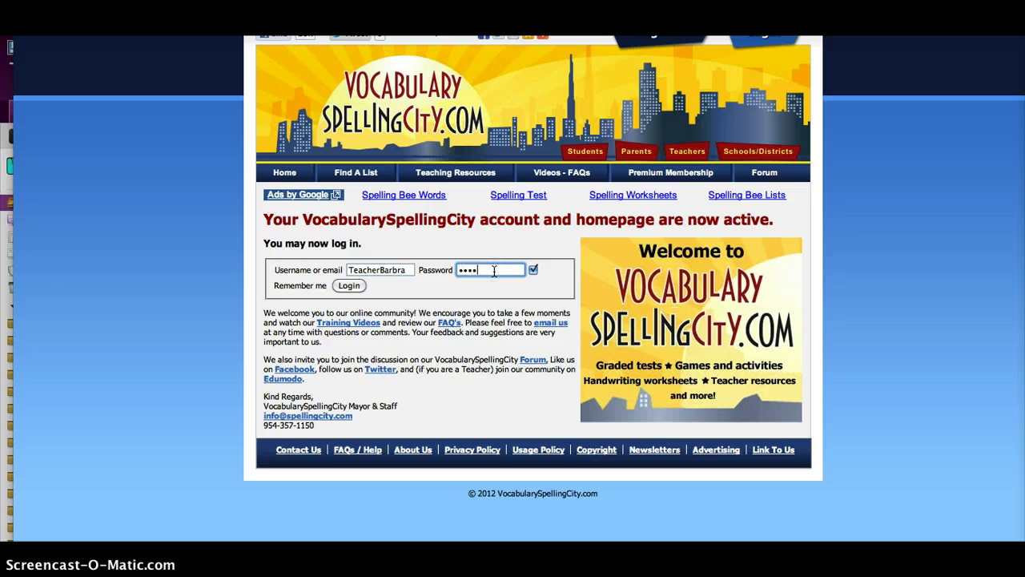
pyautogui.write('•••')
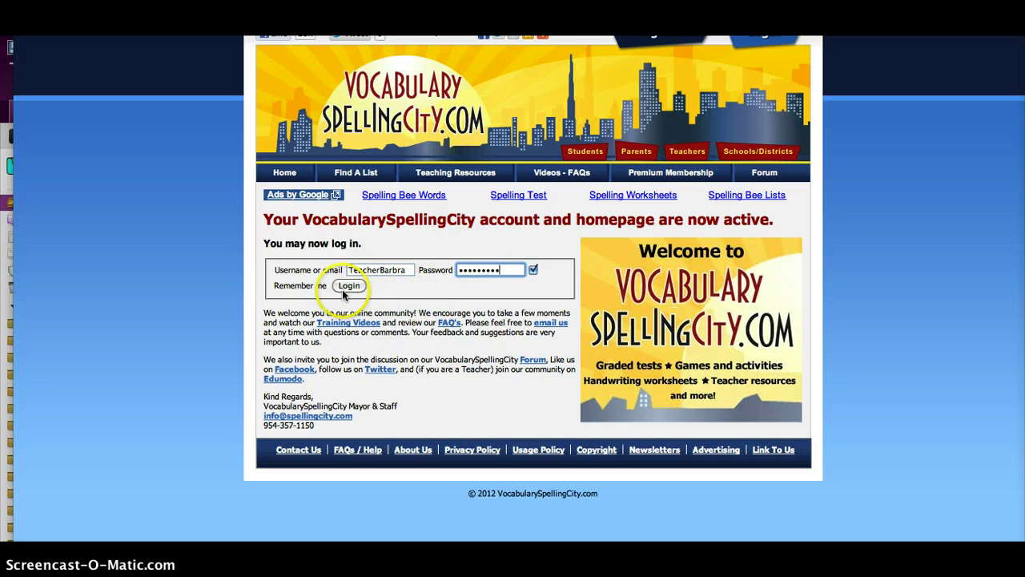
pyautogui.click(346, 286)
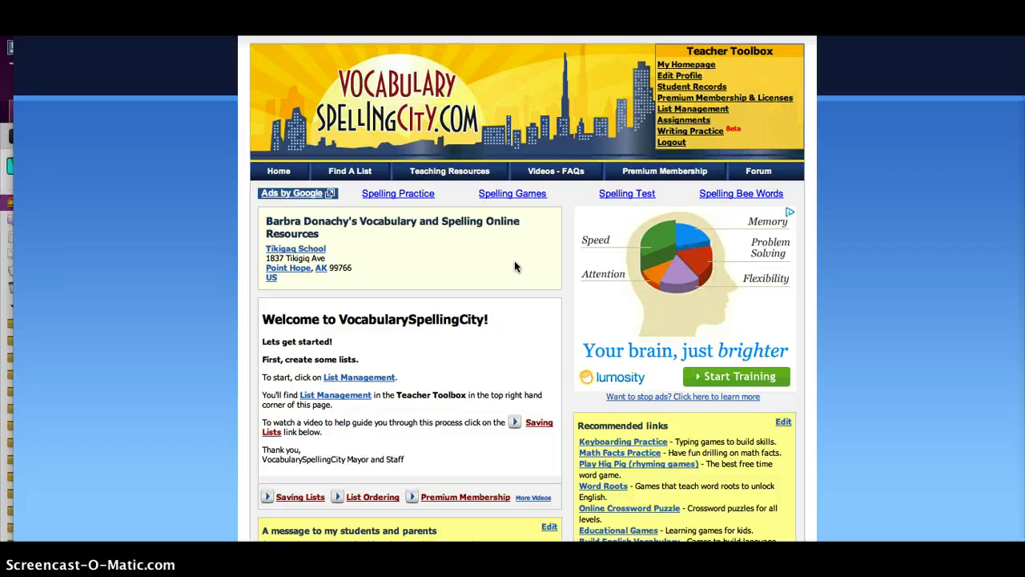
# - Go to List Management from the Teacher Toolbox on the homepage
pyautogui.scroll(-3, 514, 260)
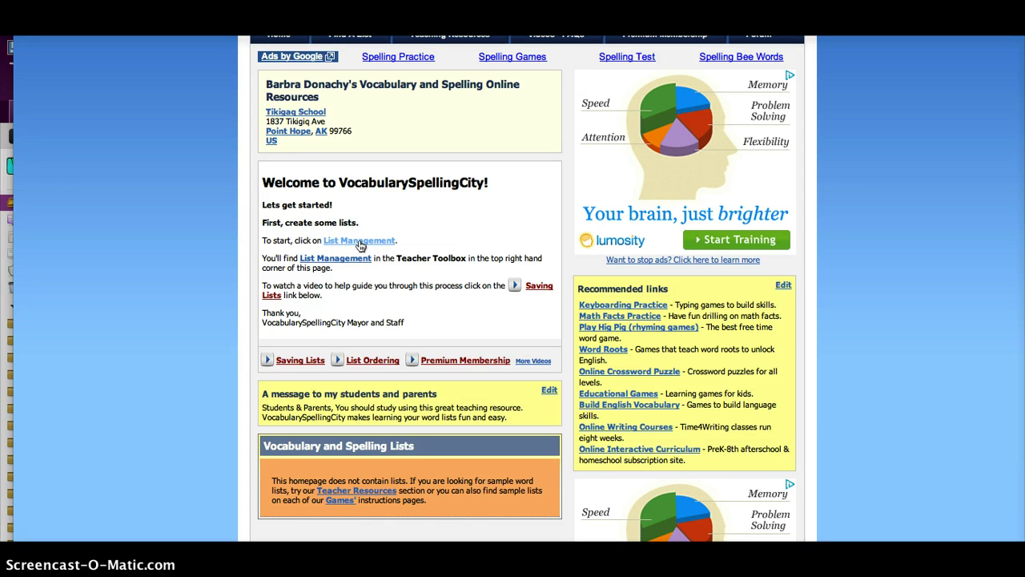
pyautogui.scroll(3, 360, 246)
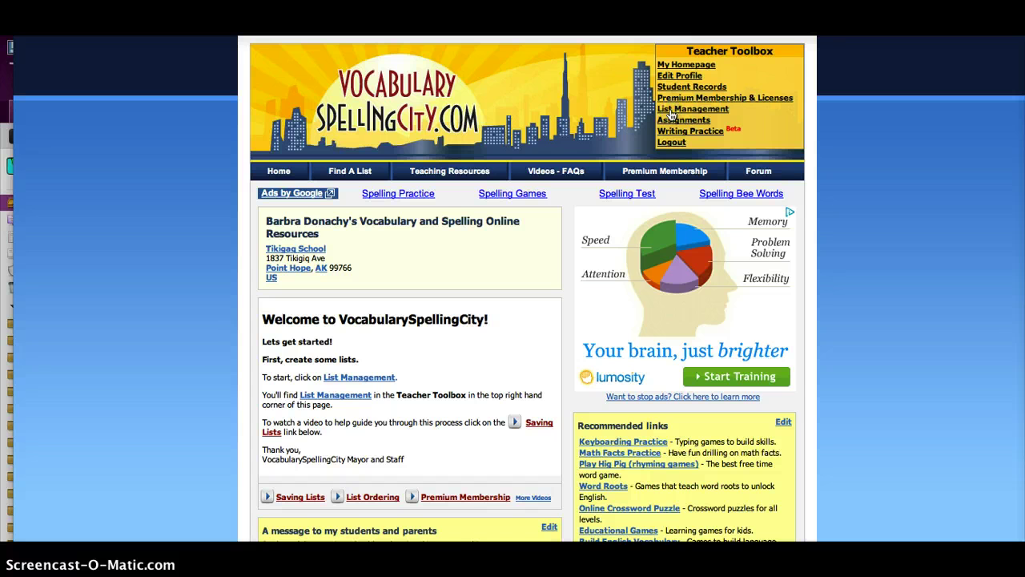
pyautogui.click(671, 112)
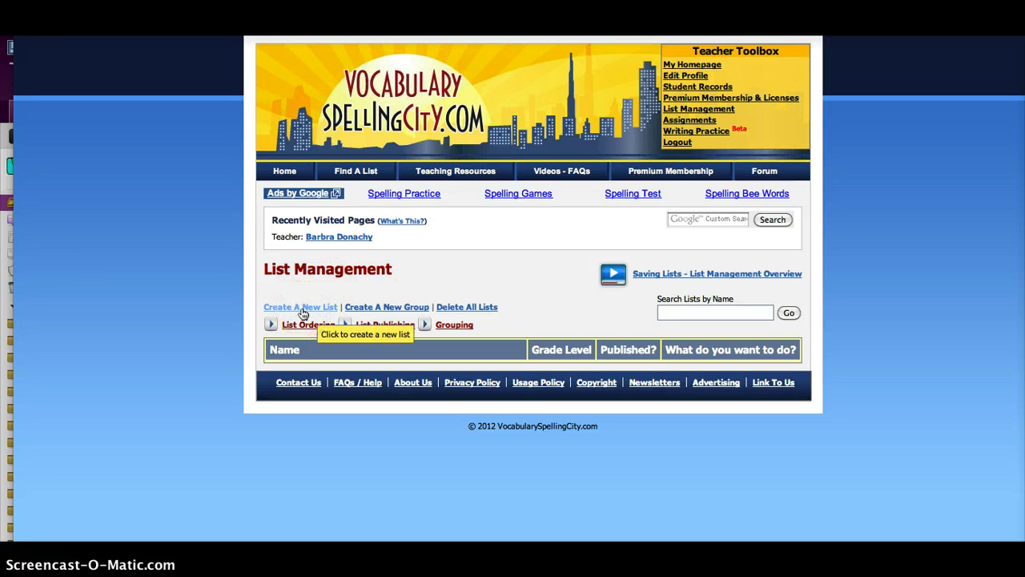
# - Create a new list named 'Digital Citizenship' at 5th Grade, leaving the description blank
pyautogui.click(303, 313)
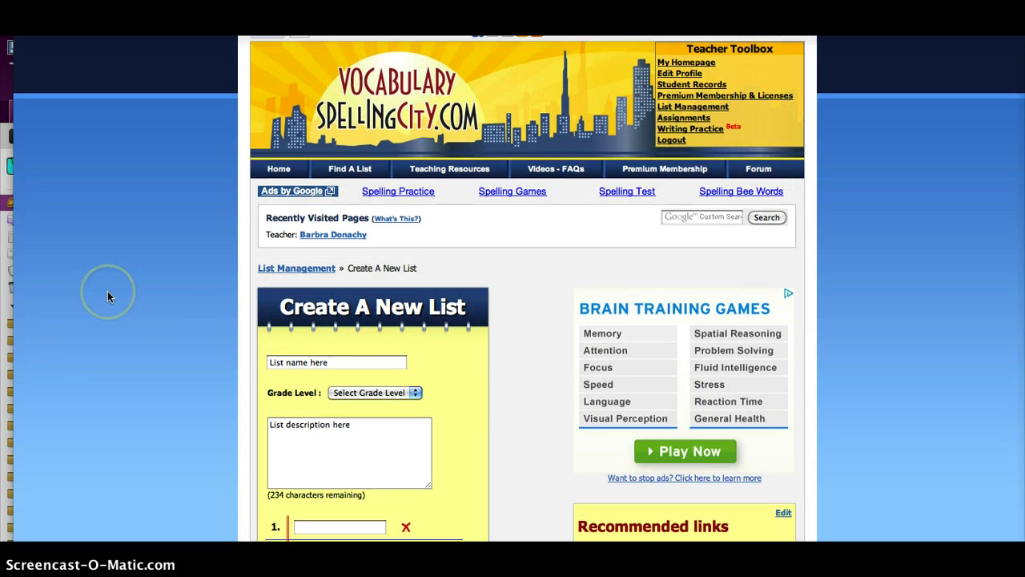
pyautogui.scroll(-5, 108, 291)
pyautogui.click(146, 256)
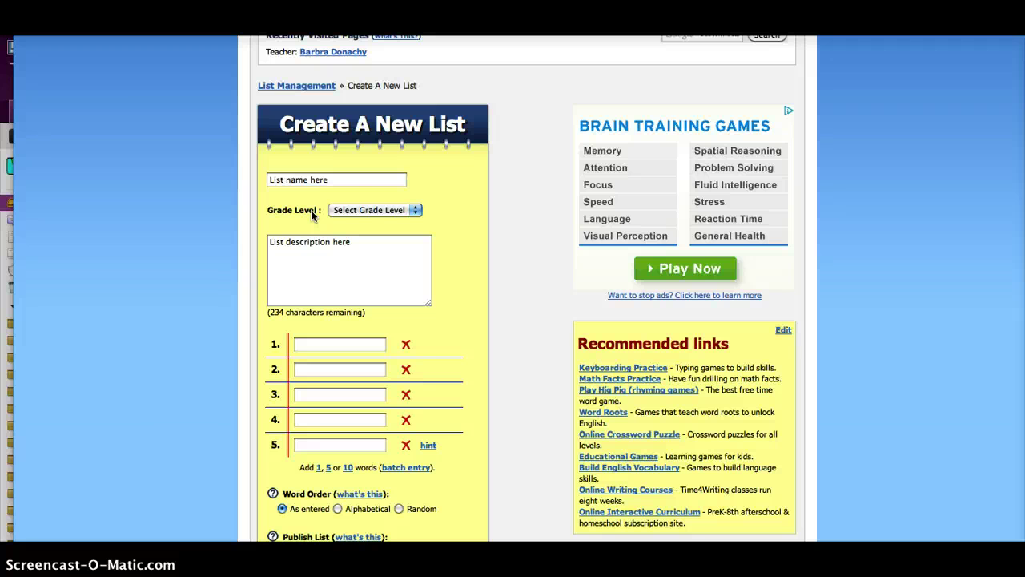
pyautogui.click(328, 180)
pyautogui.click(331, 180)
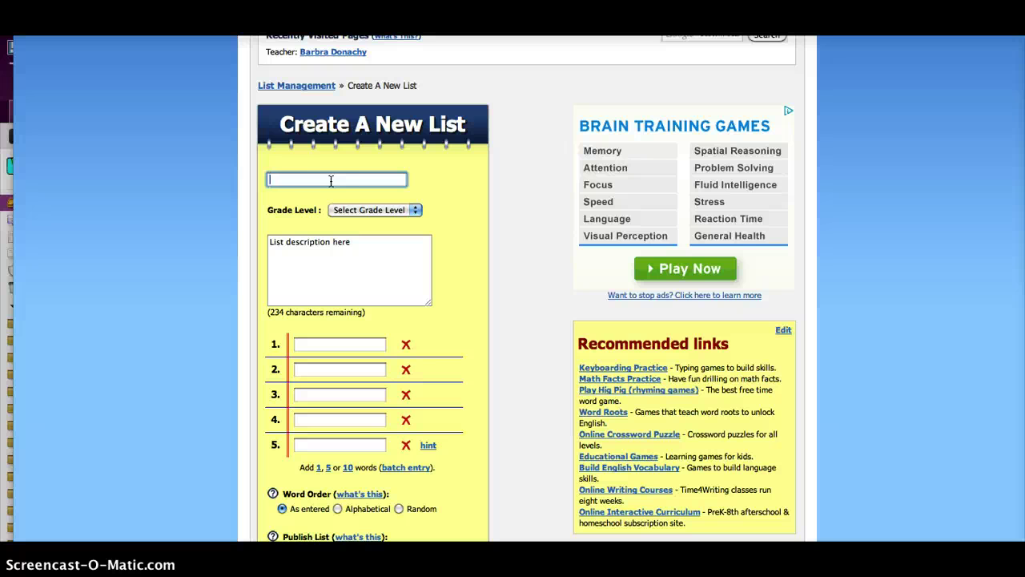
pyautogui.write('Digital Cit')
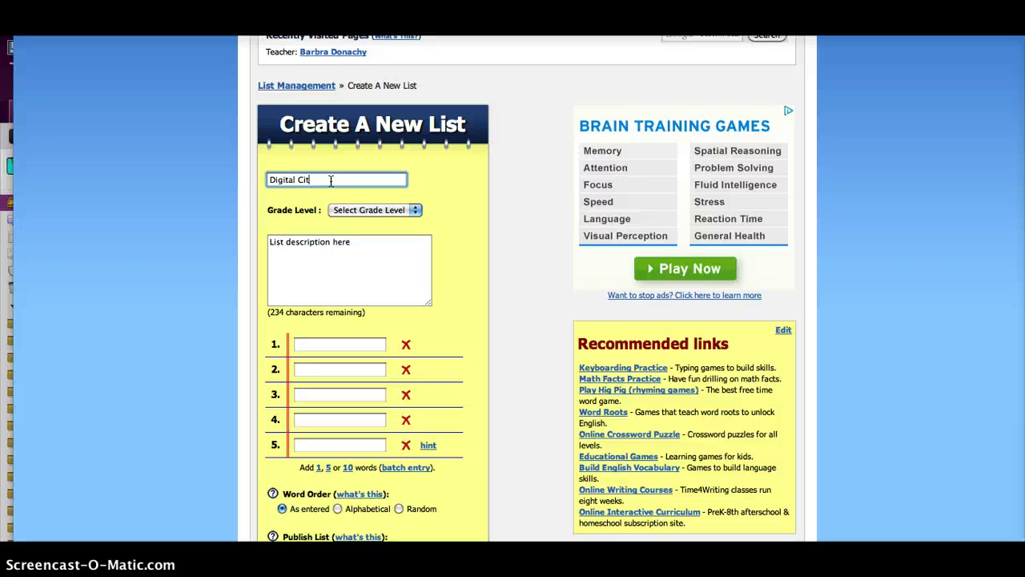
pyautogui.write('izenship')
pyautogui.press('BackSpace')
pyautogui.press('BackSpace')
pyautogui.write('ip')
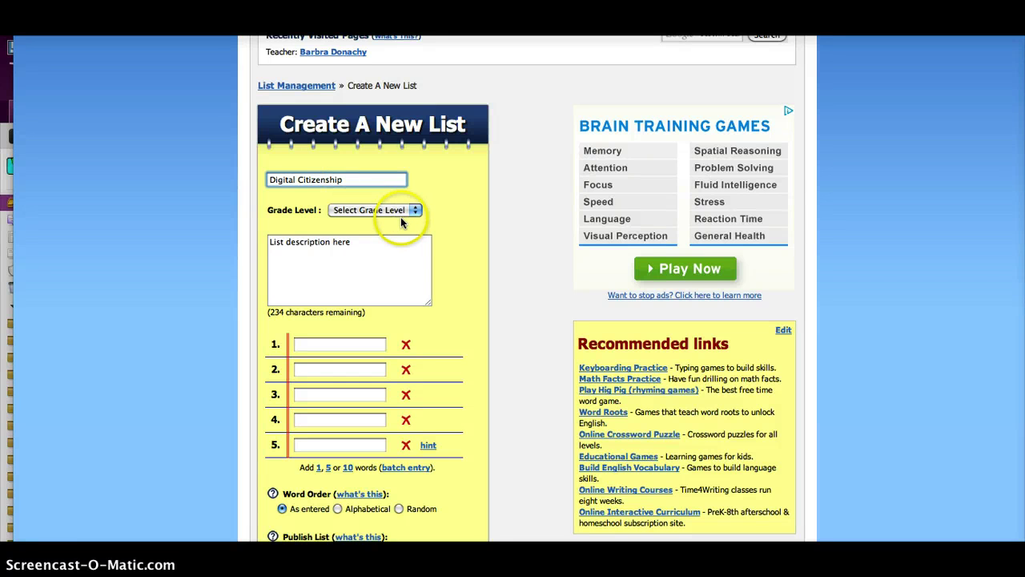
pyautogui.click(415, 212)
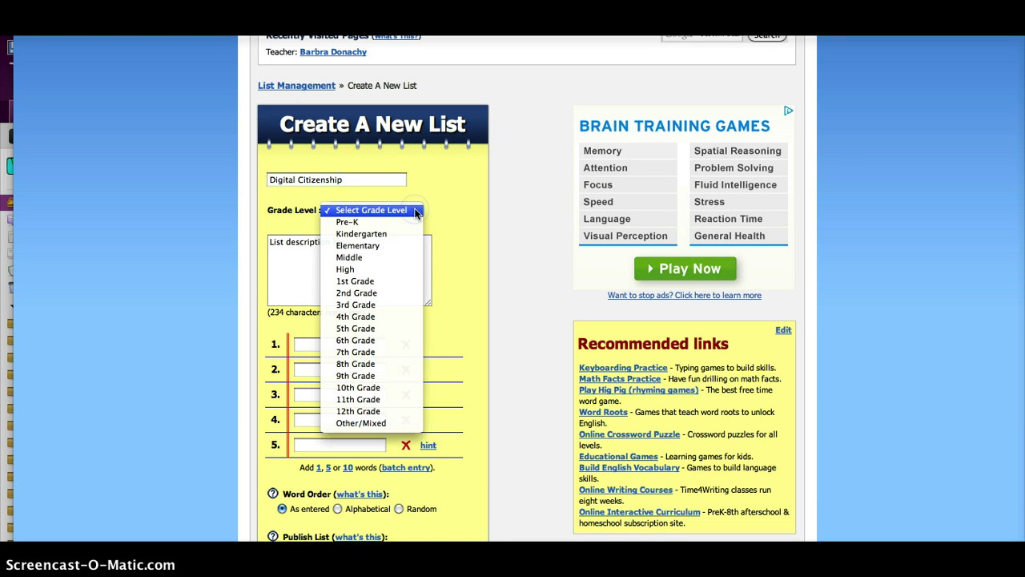
pyautogui.click(361, 330)
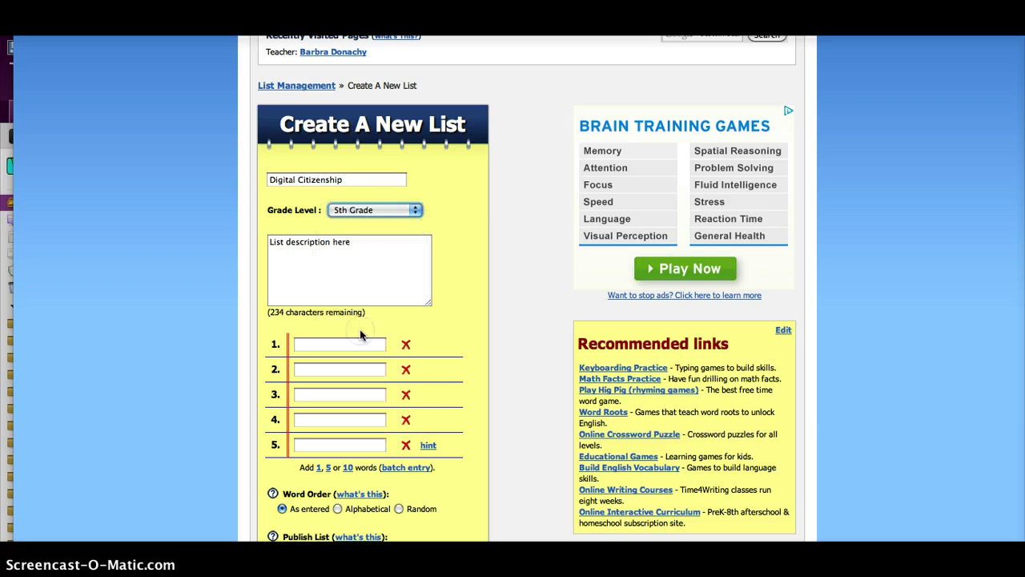
pyautogui.click(351, 260)
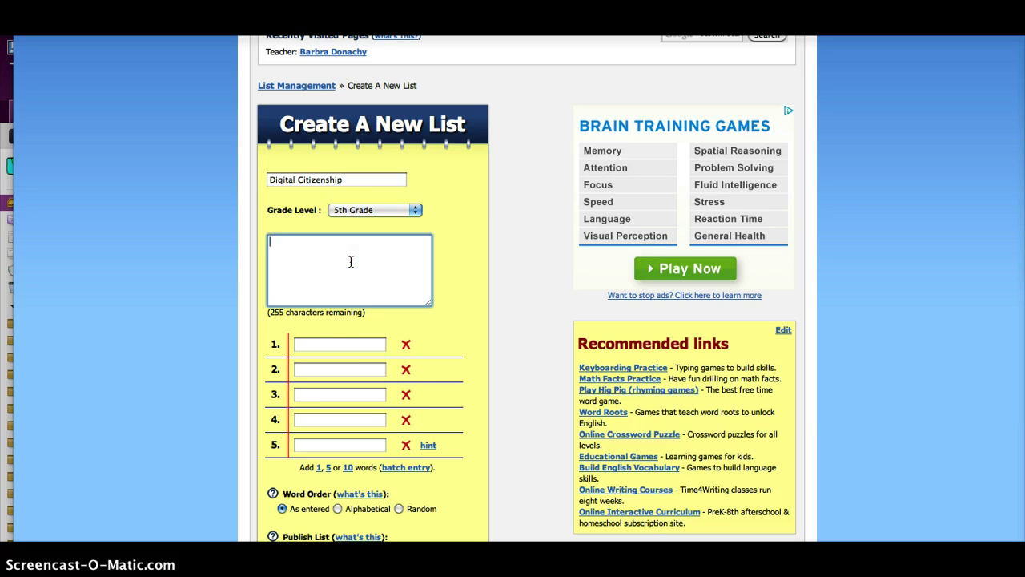
# - Enter the words digital, citizenship, cyber, Internet and technology into slots 1–5
pyautogui.click(338, 345)
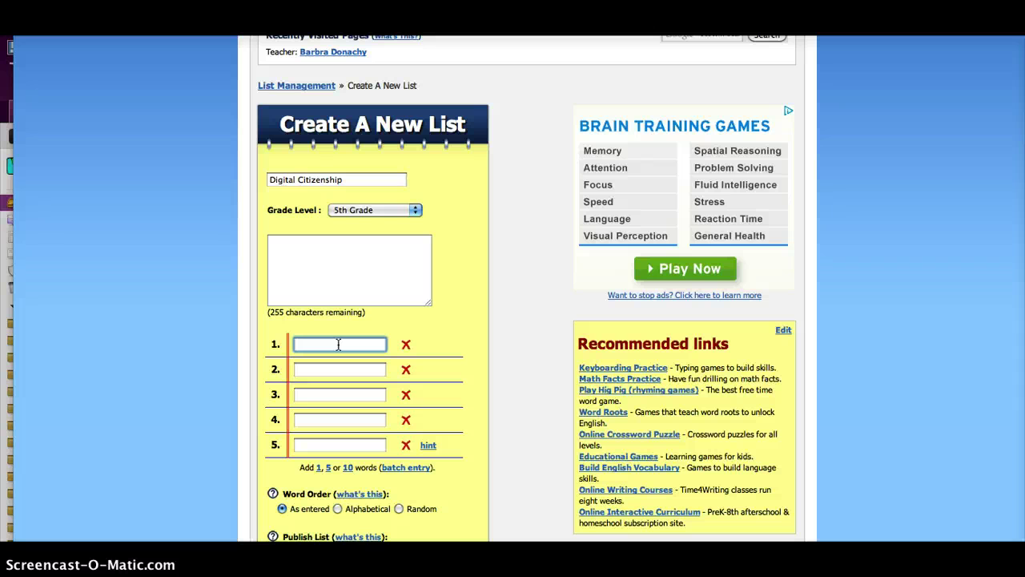
pyautogui.write('digital')
pyautogui.press('Tab')
pyautogui.write('ci')
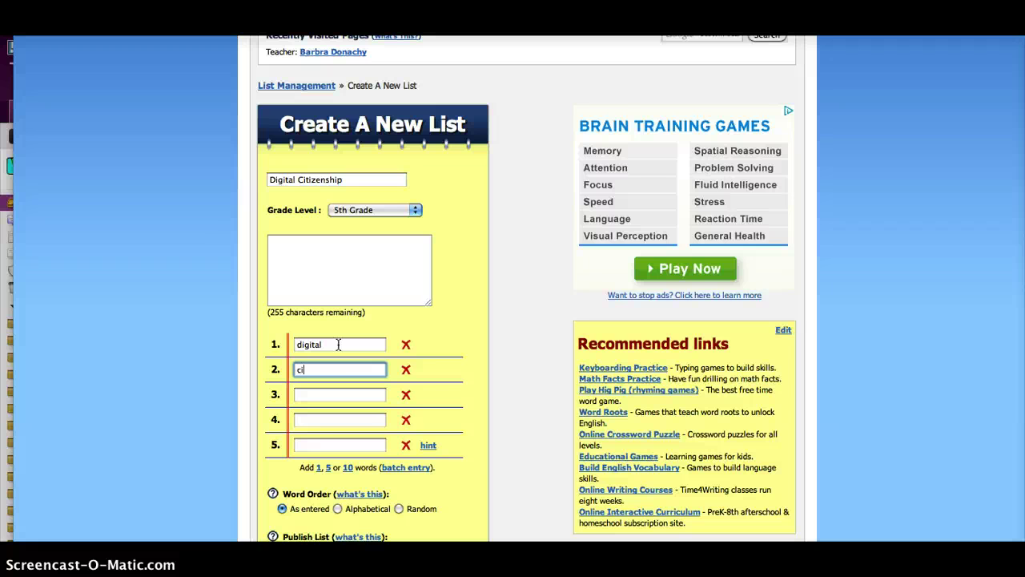
pyautogui.write('tizenship')
pyautogui.press('Tab')
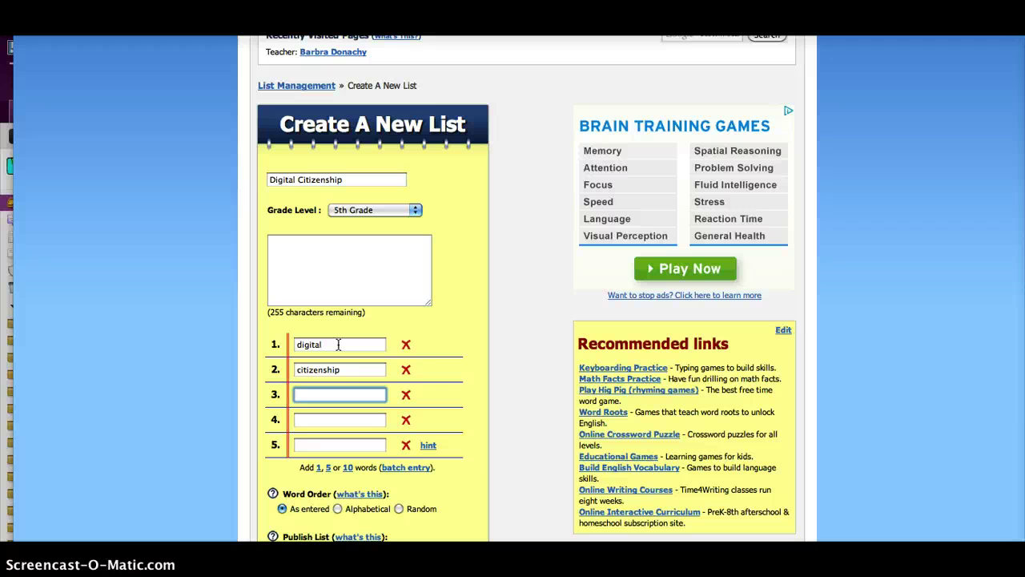
pyautogui.write('cyber')
pyautogui.press('Tab')
pyautogui.write('I')
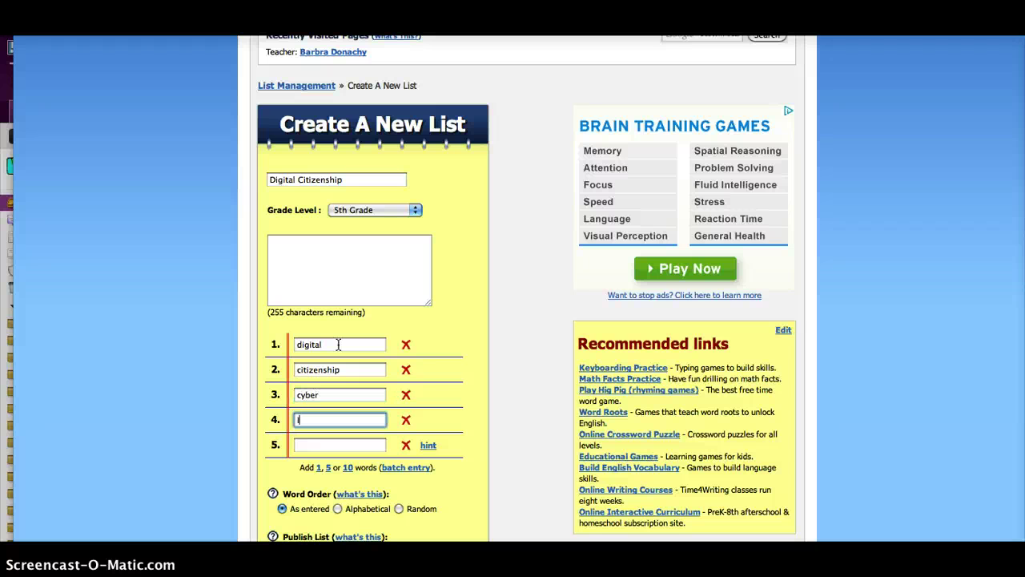
pyautogui.write('nternet')
pyautogui.press('Tab')
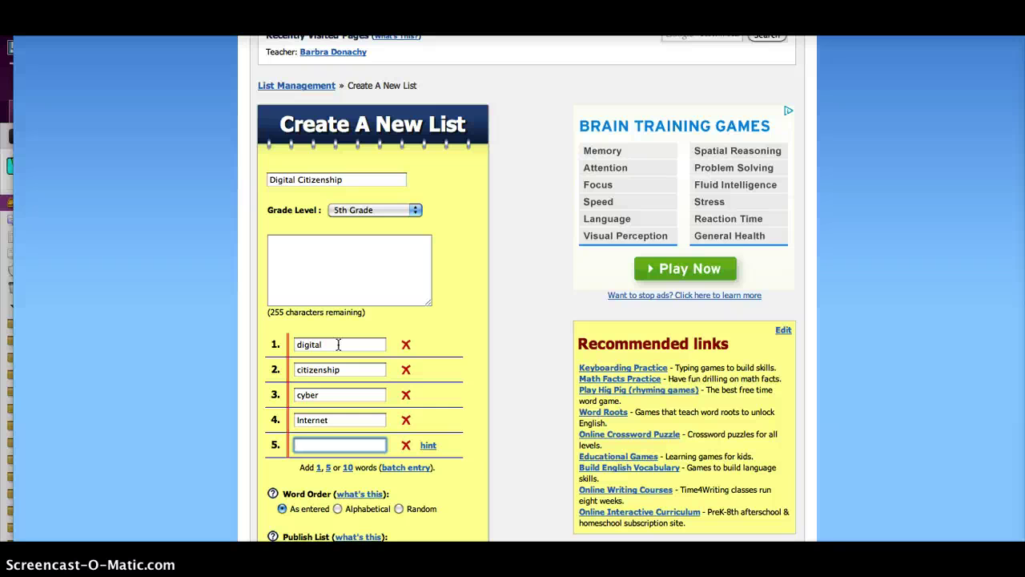
pyautogui.write('technology')
pyautogui.click(303, 360)
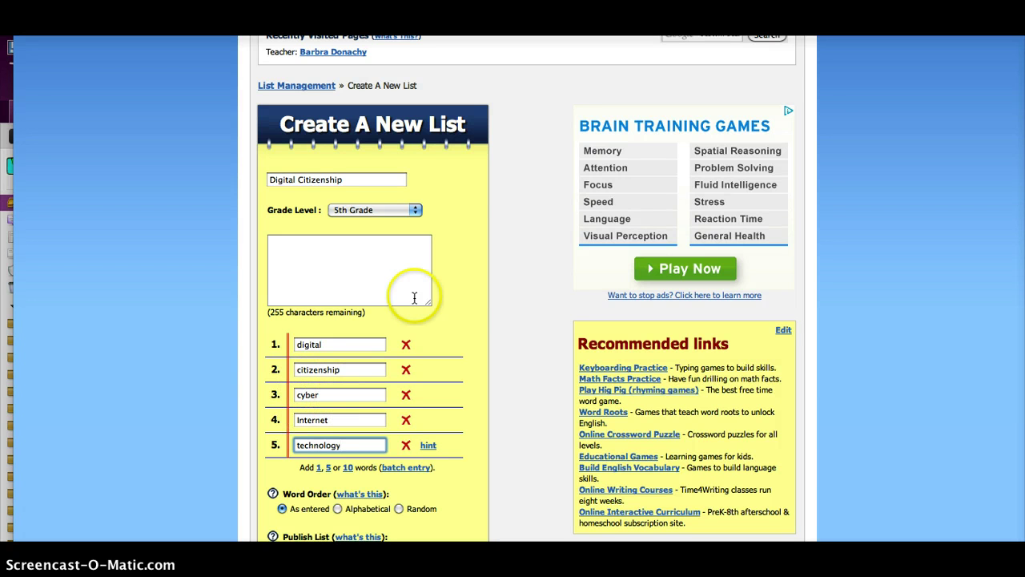
pyautogui.scroll(-3, 458, 245)
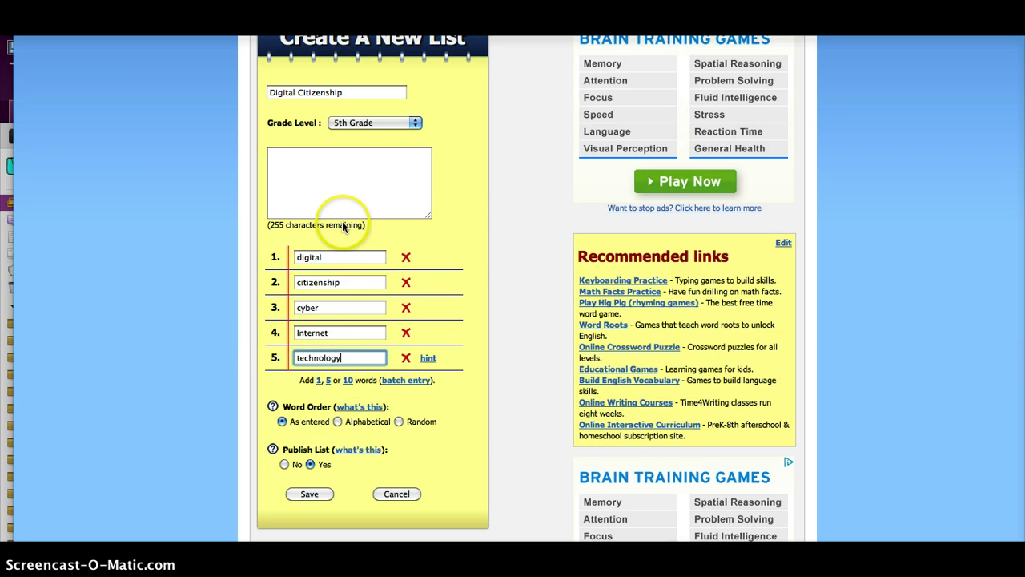
pyautogui.scroll(-3, 332, 340)
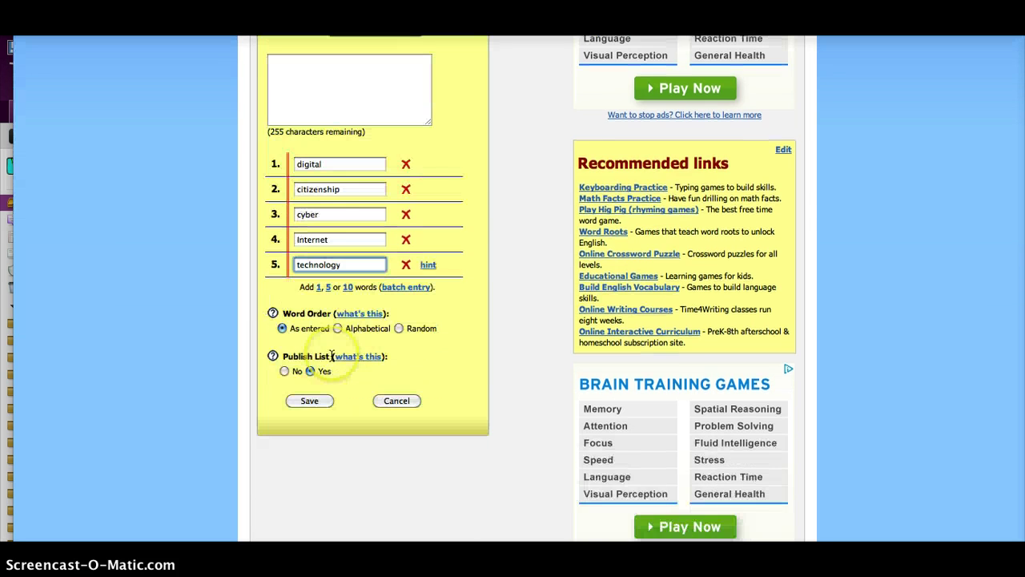
# - Save the list and review its words, definitions and sentences on the verification page
pyautogui.click(310, 401)
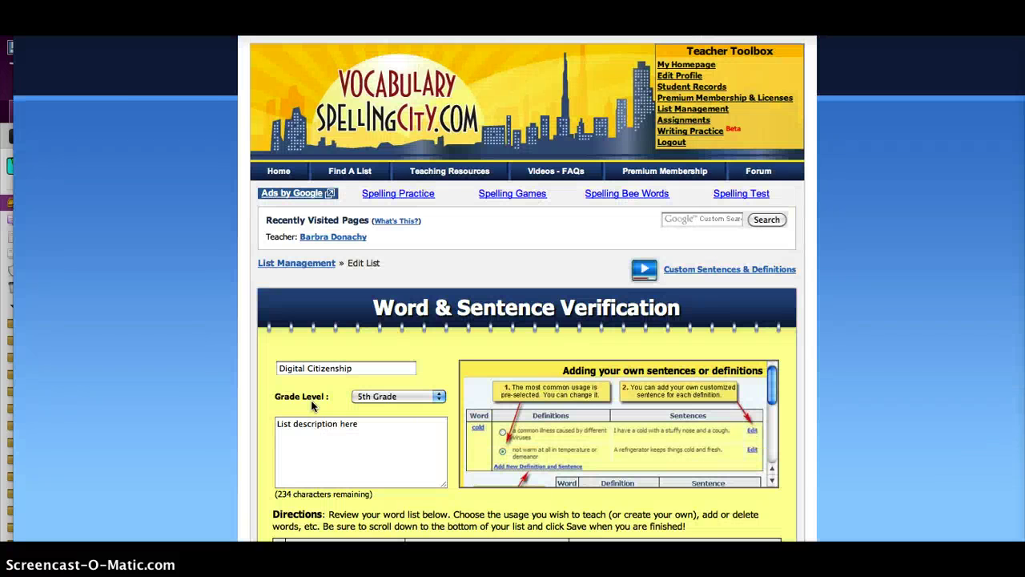
pyautogui.click(195, 345)
pyautogui.scroll(-3, 193, 344)
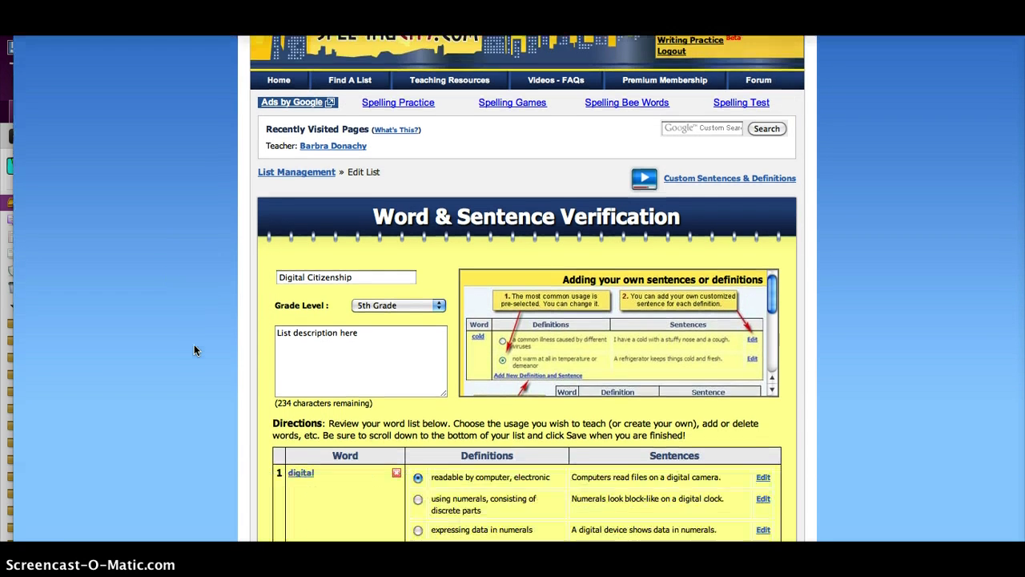
pyautogui.scroll(-3, 194, 349)
pyautogui.scroll(-3, 194, 349)
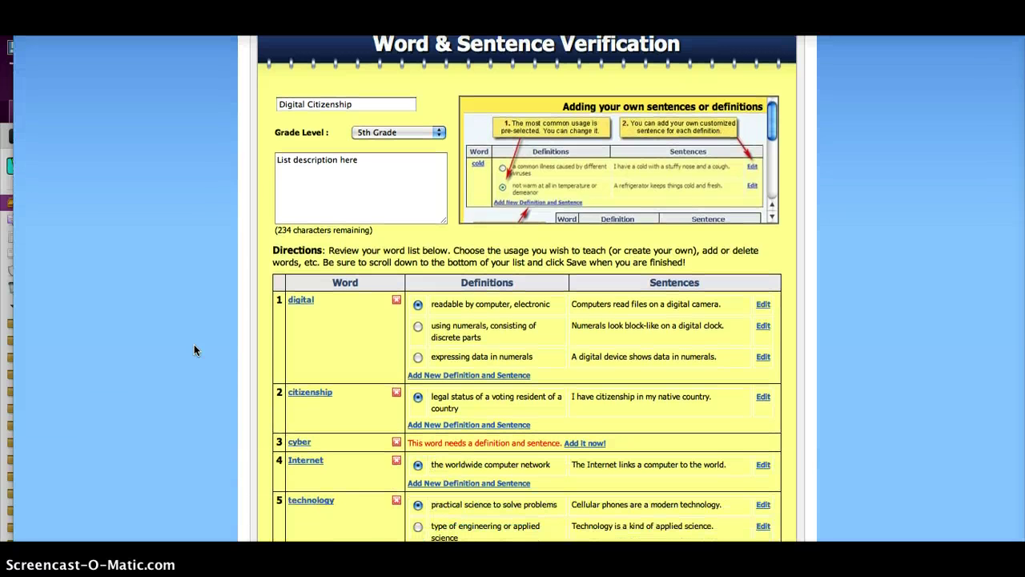